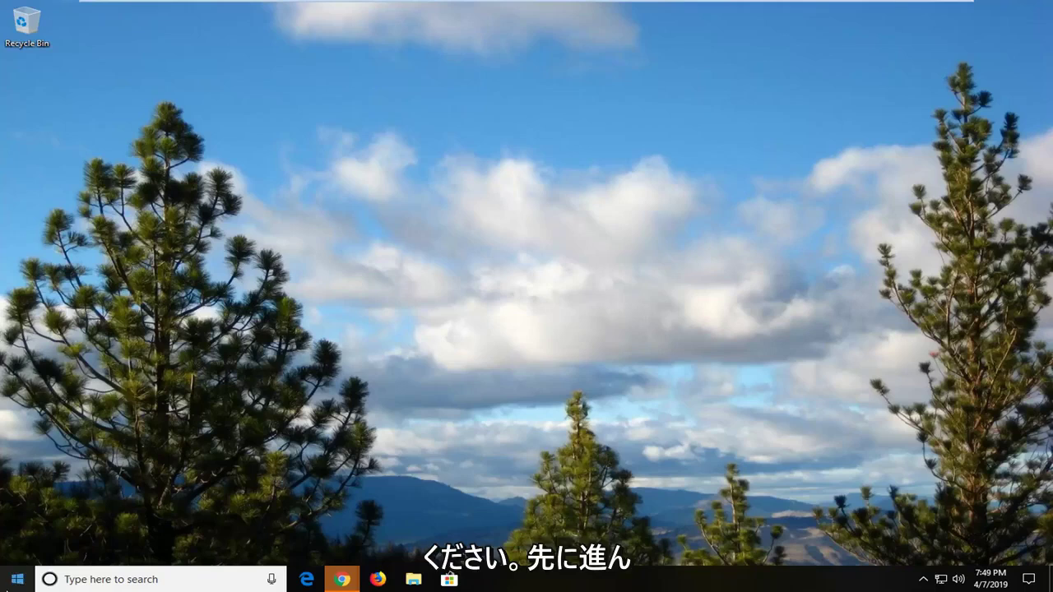
Step: Search the Start menu for 'run' and bring up the Run app's context menu
click(11, 582)
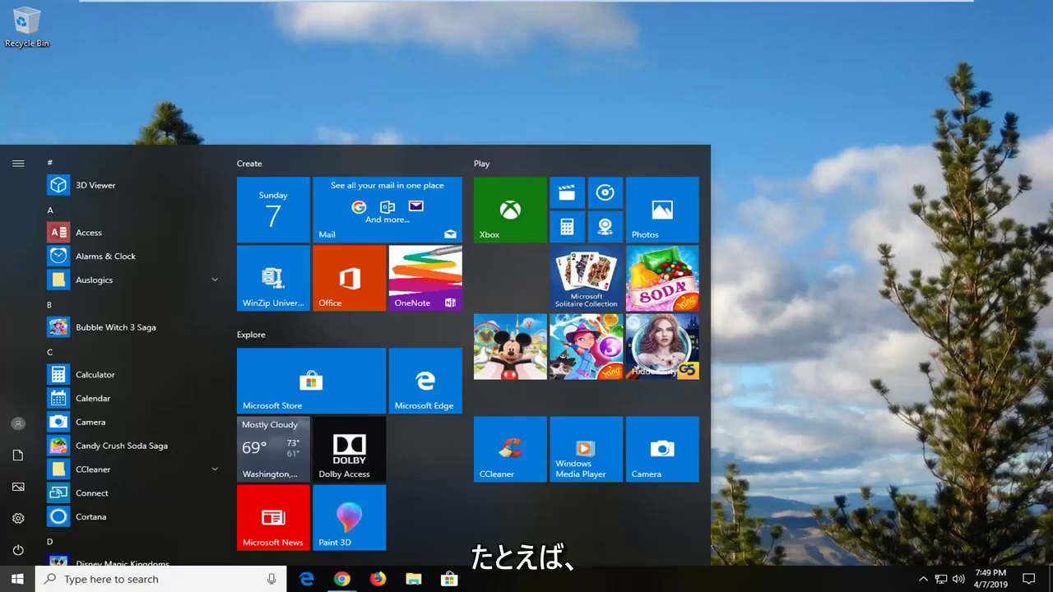
text(r)
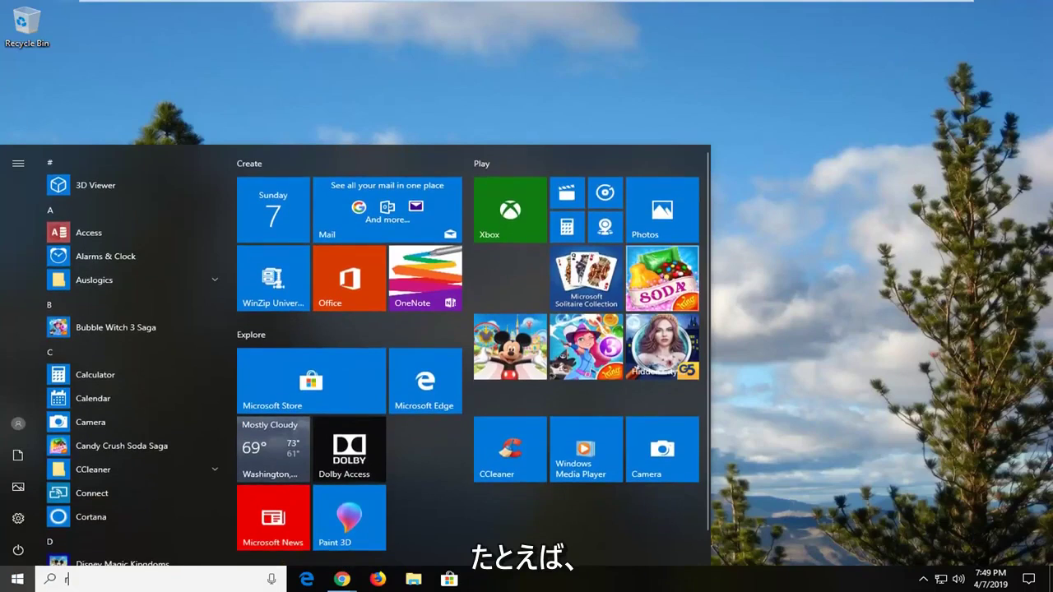
text(un)
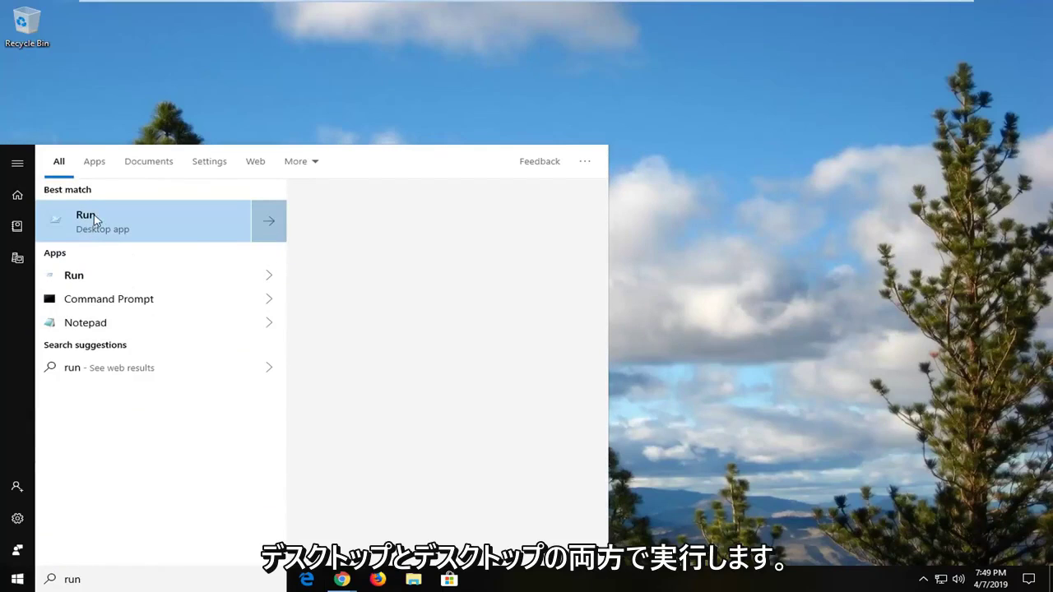
right_click(95, 219)
Step: Launch appwiz.cpl from Run to view Programs and Features, then close it
click(97, 219)
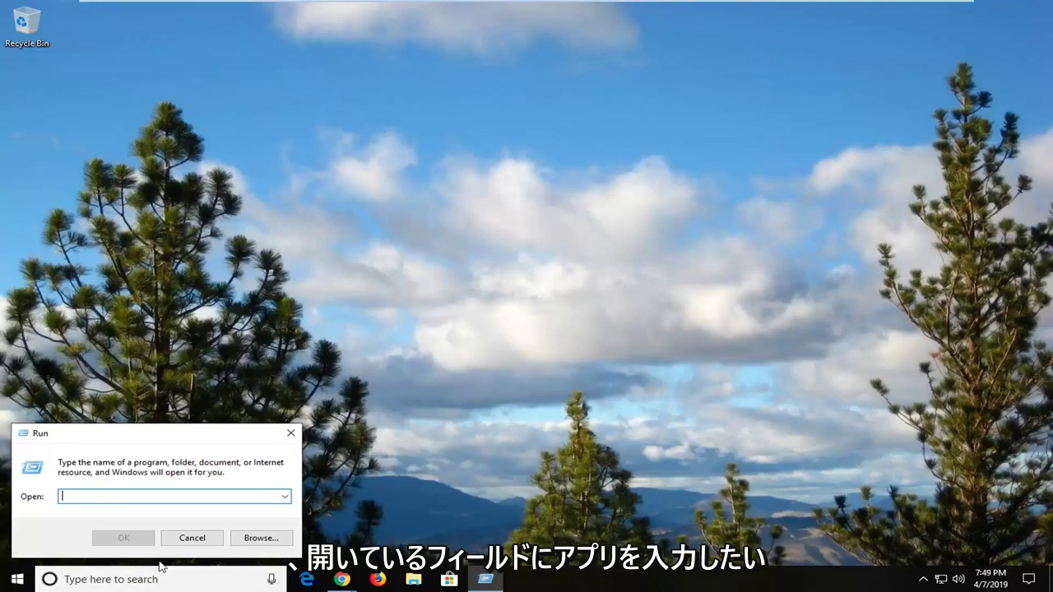
text(app)
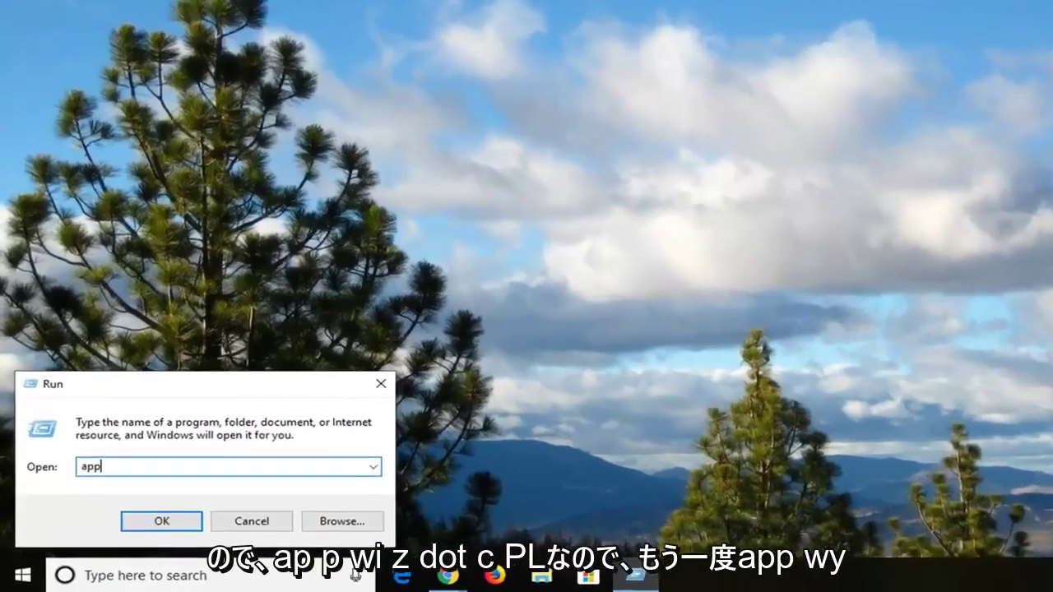
text(wiz.)
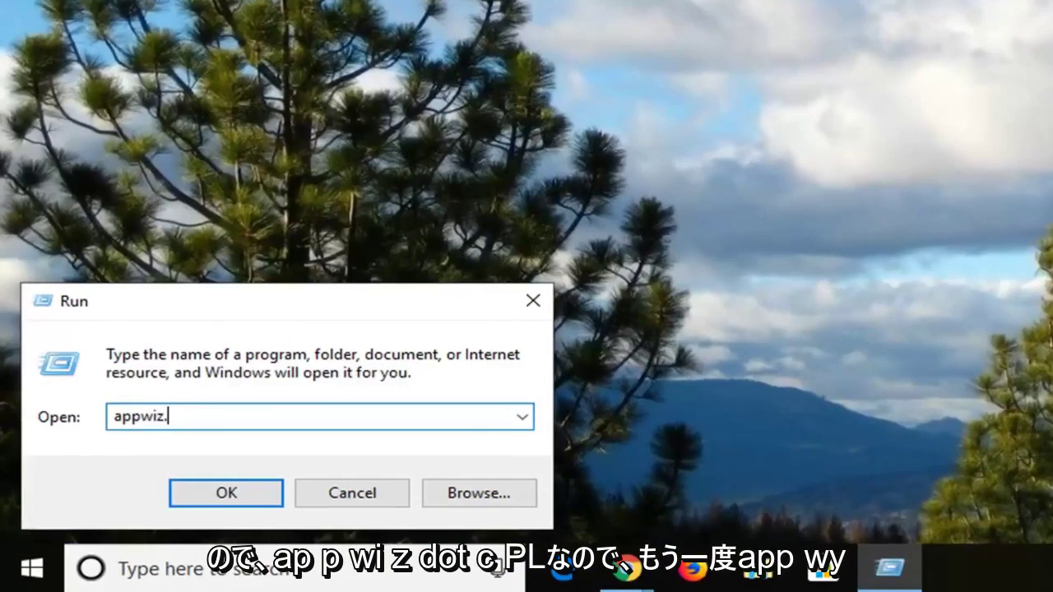
text(cpl)
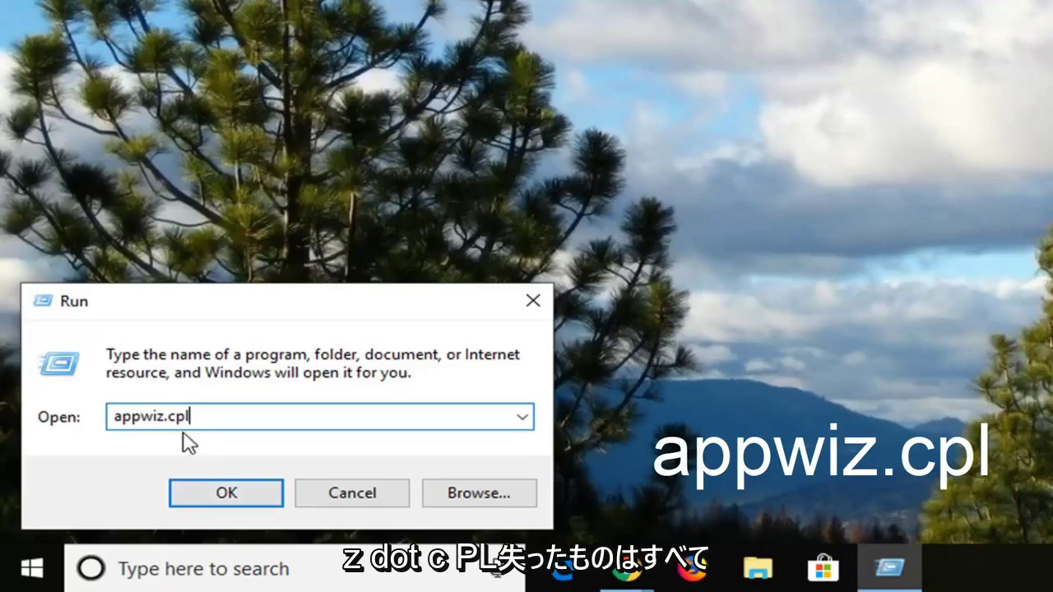
click(229, 497)
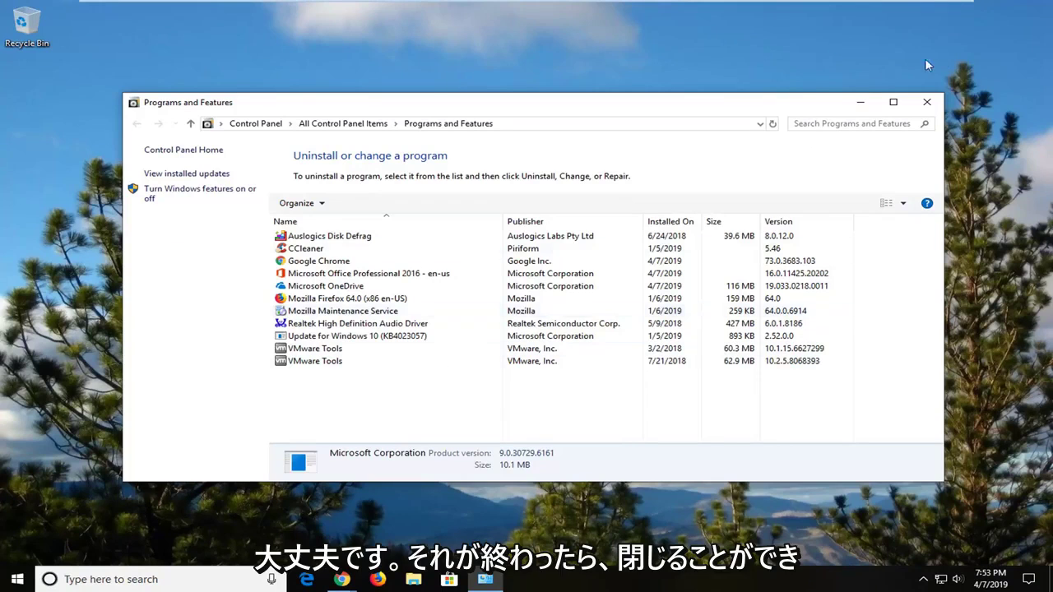
click(927, 102)
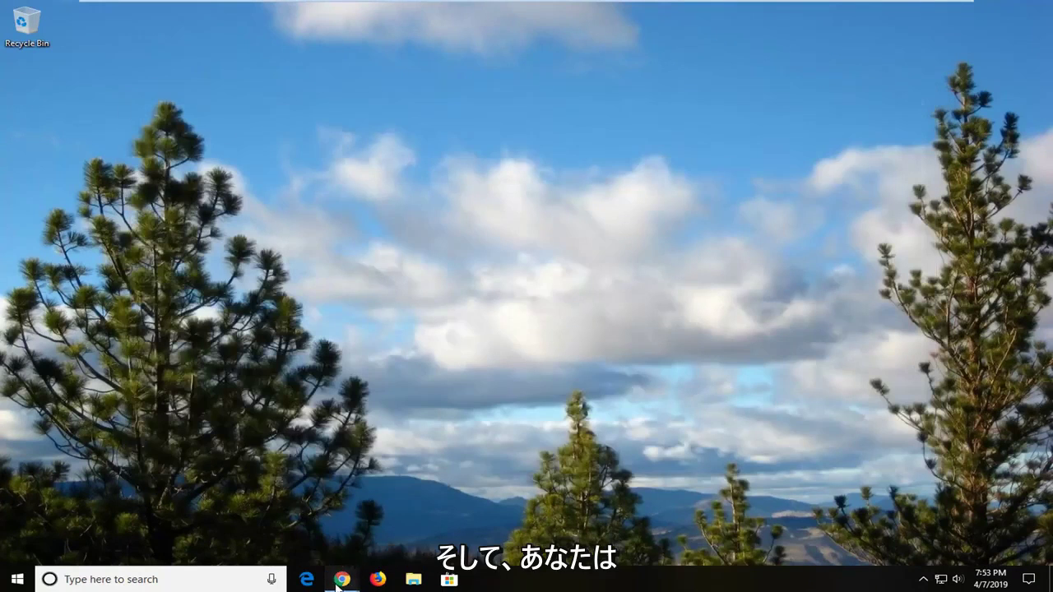
Step: Open Chrome maximized and go to google.com
mouse_move(342, 580)
click(314, 507)
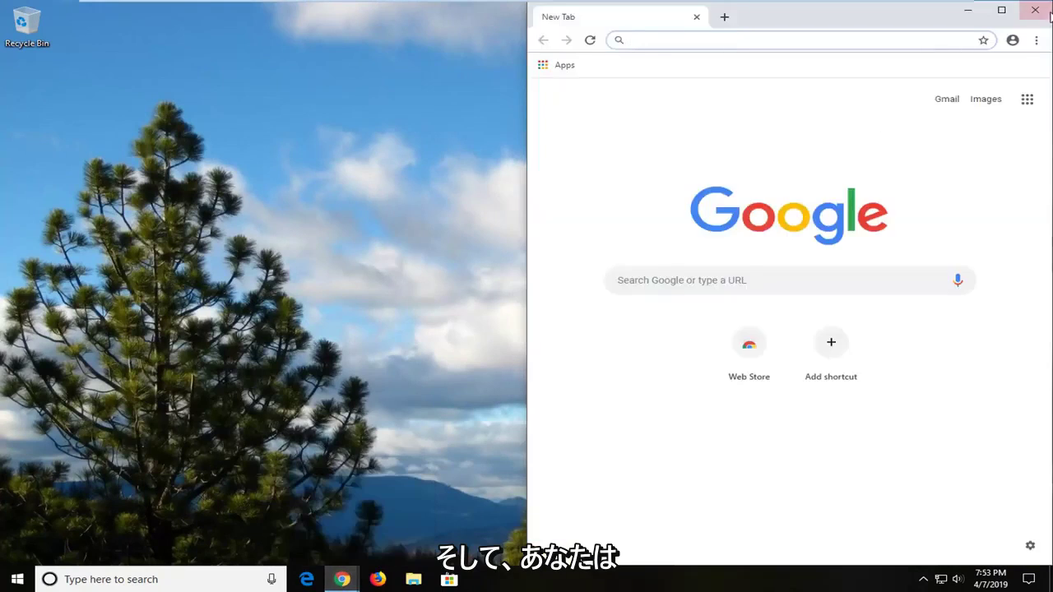
click(1000, 9)
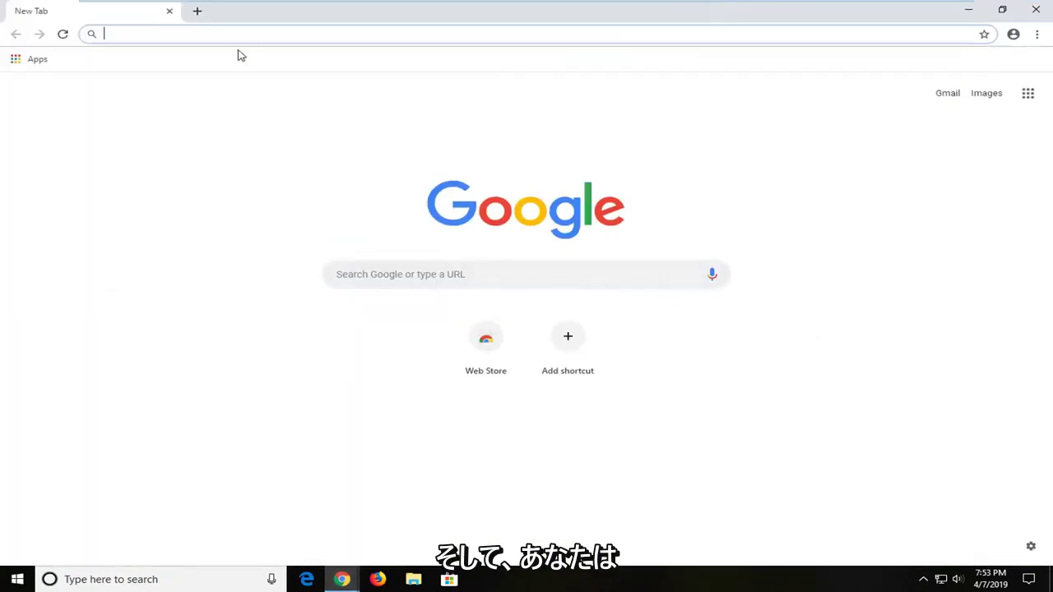
text(google.co)
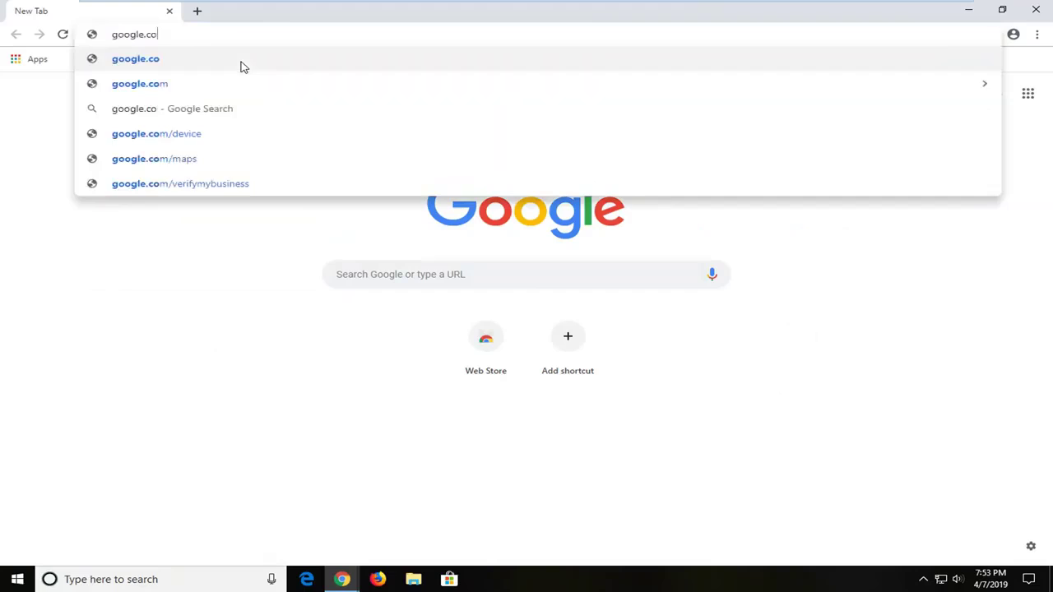
text(m)
key(Return)
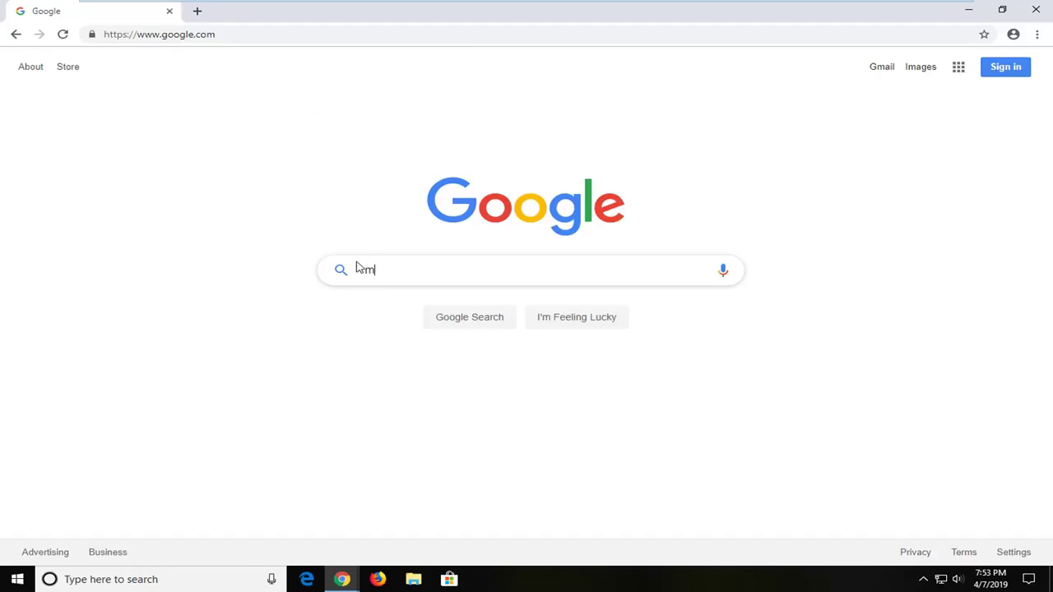
Step: Search Google for 'microsoft visual c++ 2015'
text(icrosoft visia)
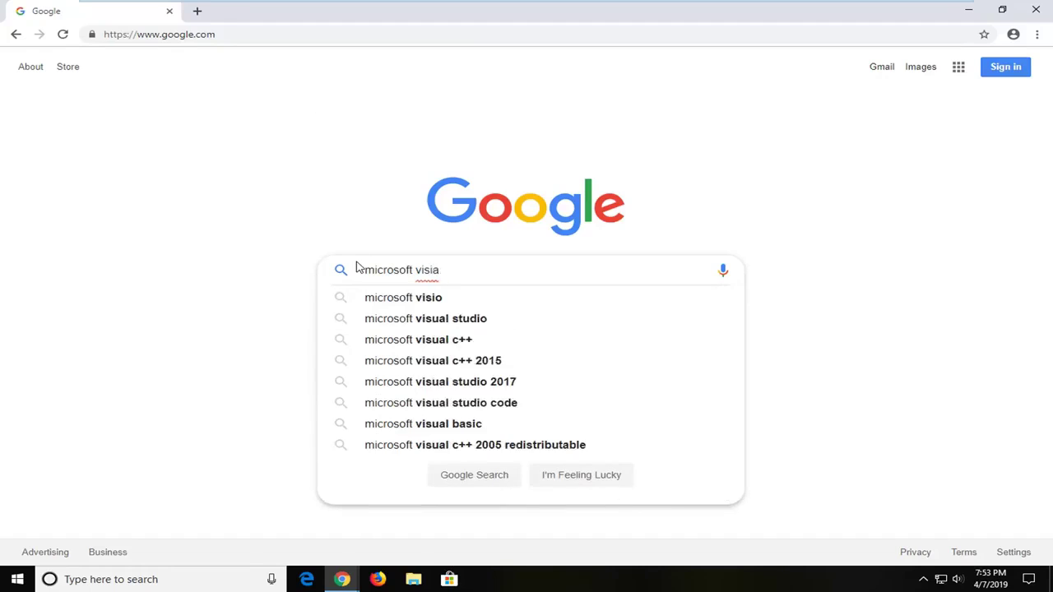
key(BackSpace)
key(BackSpace)
text(ual c++ 21)
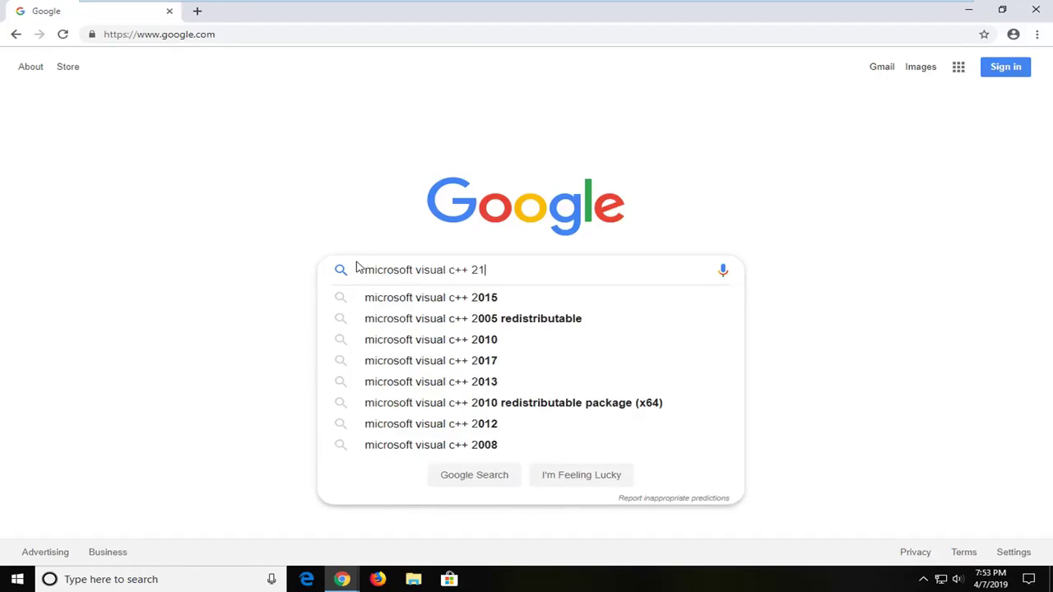
key(BackSpace)
text(015)
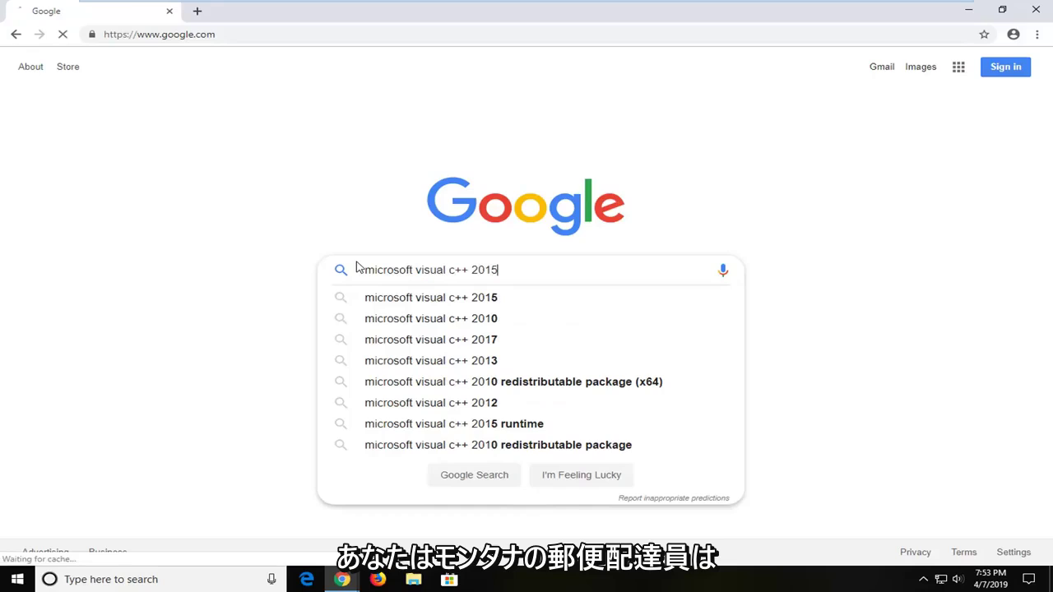
key(Return)
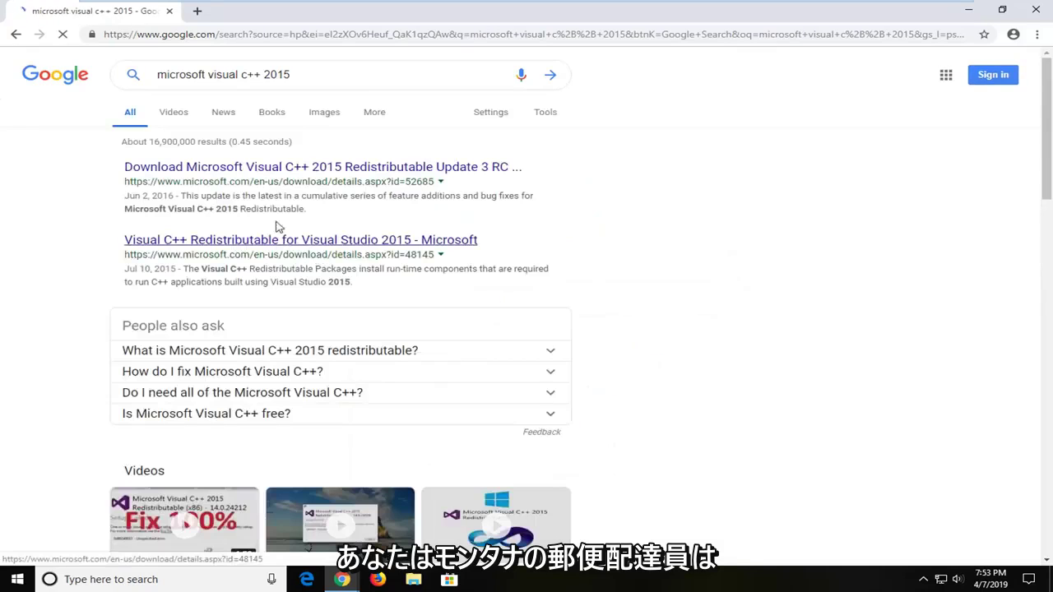
Step: Open the first result, the Visual C++ 2015 Redistributable download page, and scroll down
click(173, 168)
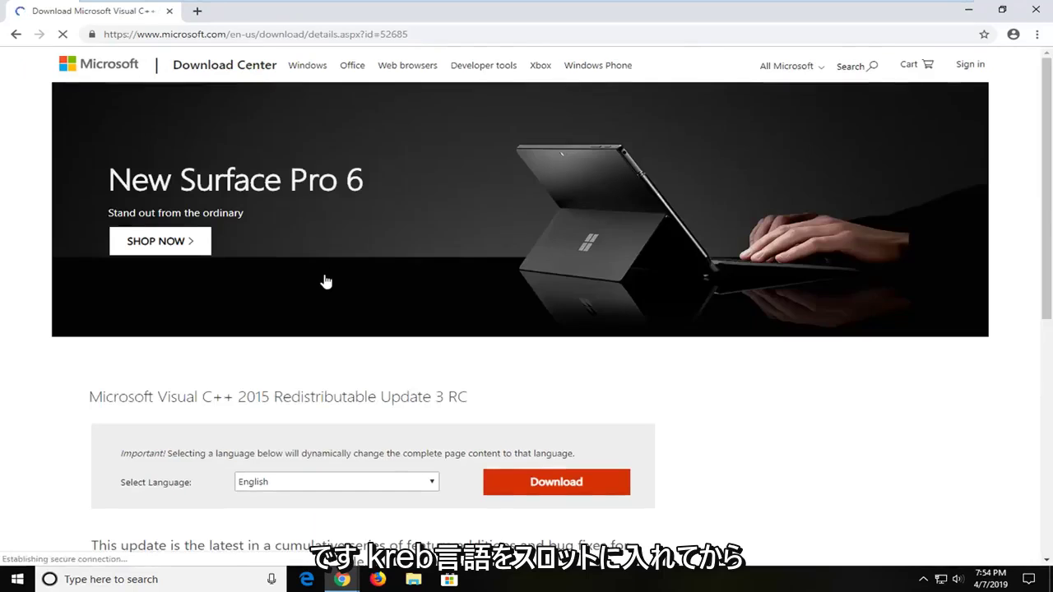
scroll(344, 356, down, 1)
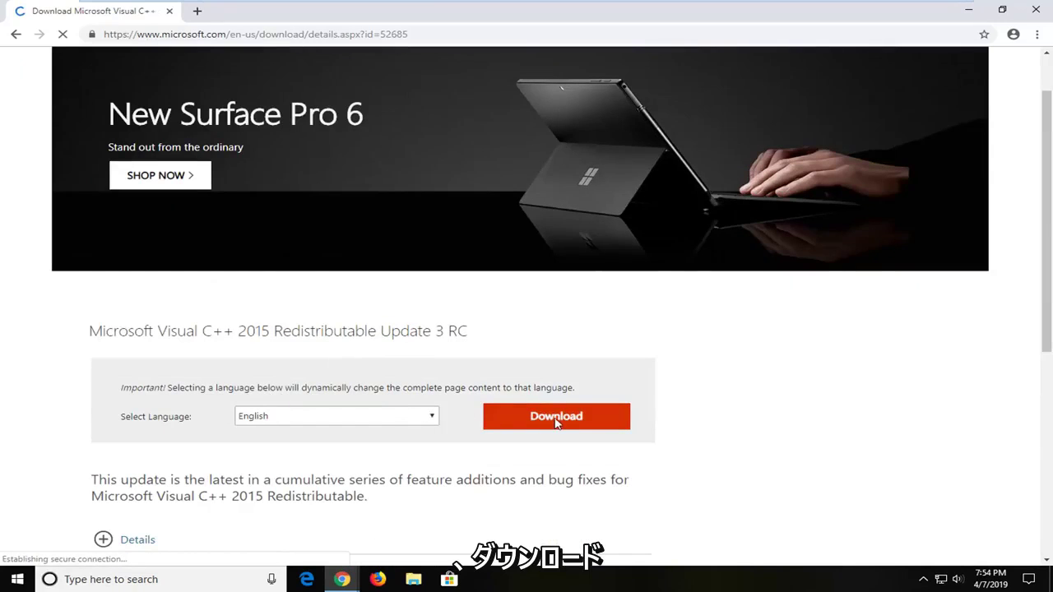
scroll(556, 422, down, 1)
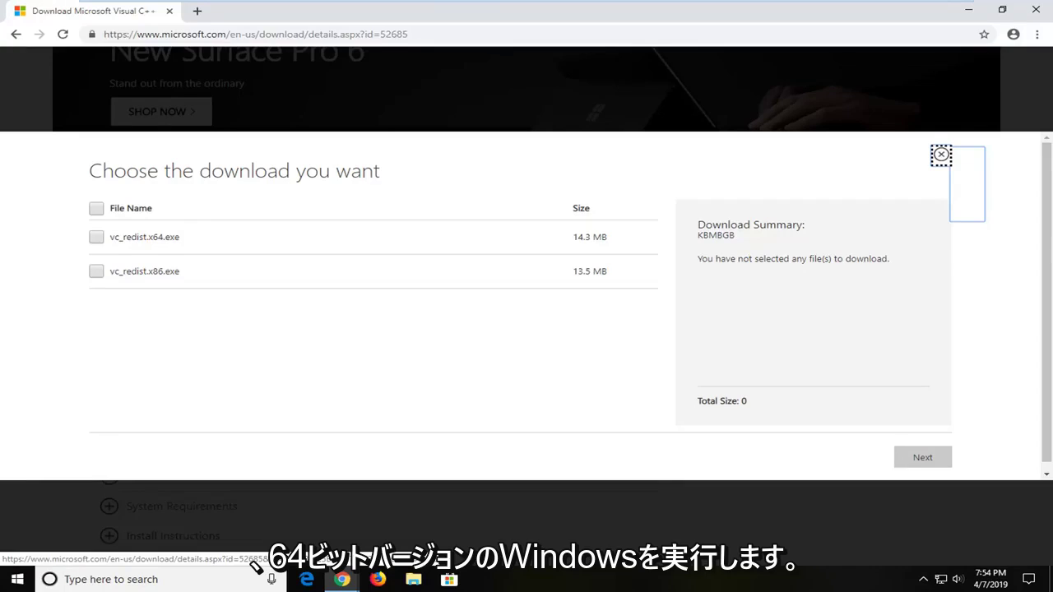
Step: Select vc_redist.x86.exe from the offered files and download it
drag(146, 237, 188, 239)
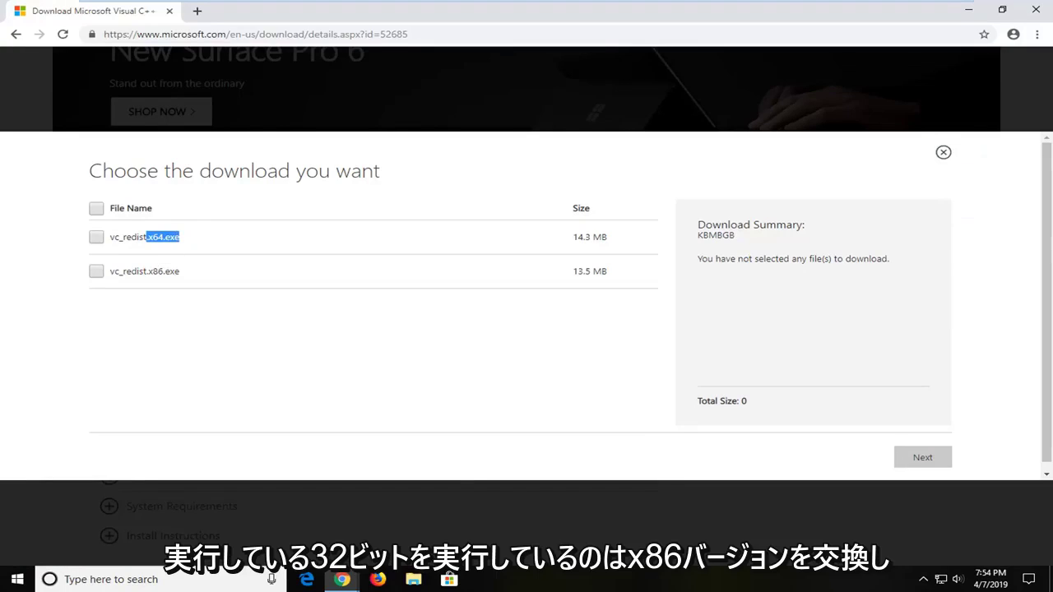
drag(146, 271, 181, 273)
click(181, 275)
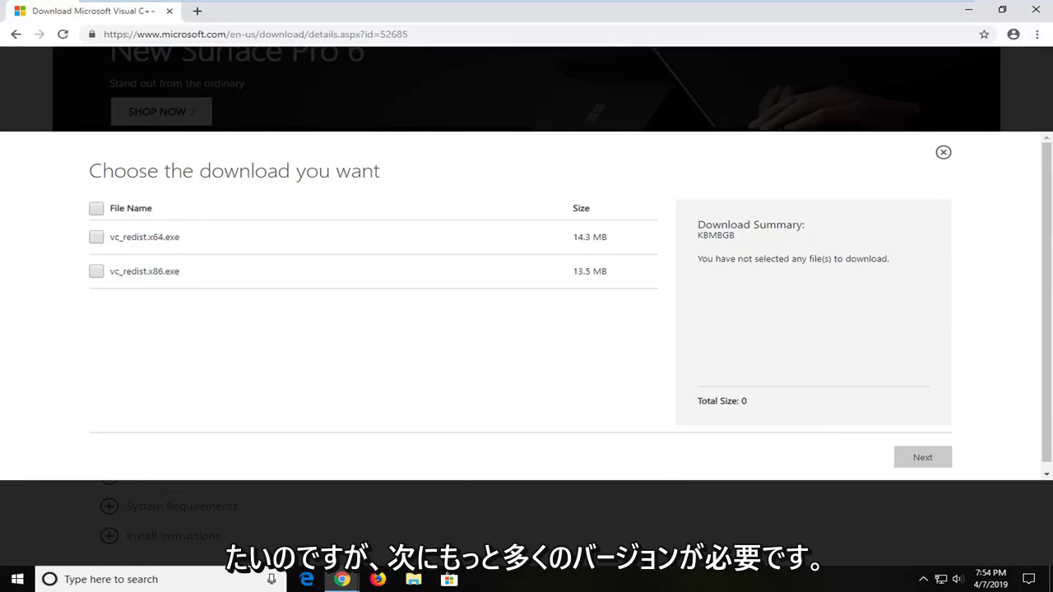
click(98, 274)
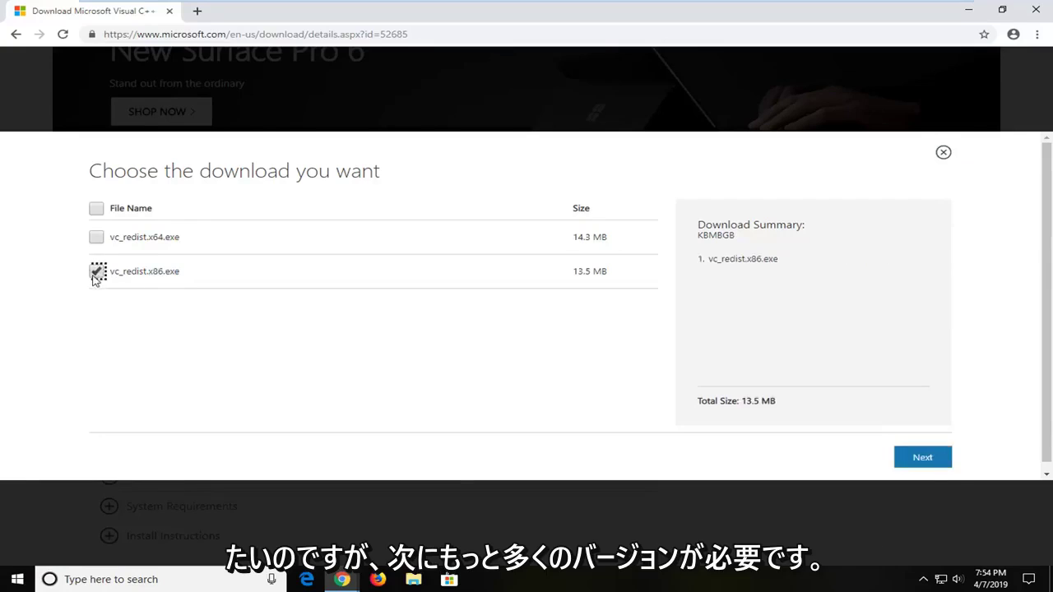
click(921, 459)
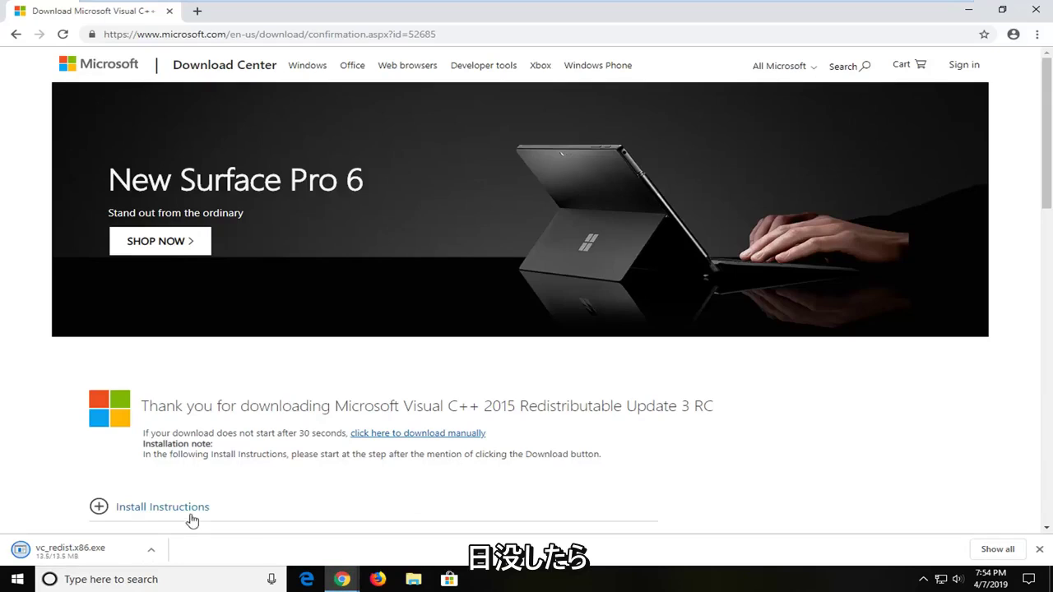
Step: Run the downloaded VC_redist.x86.exe, accept the license terms, and start the installation
click(53, 556)
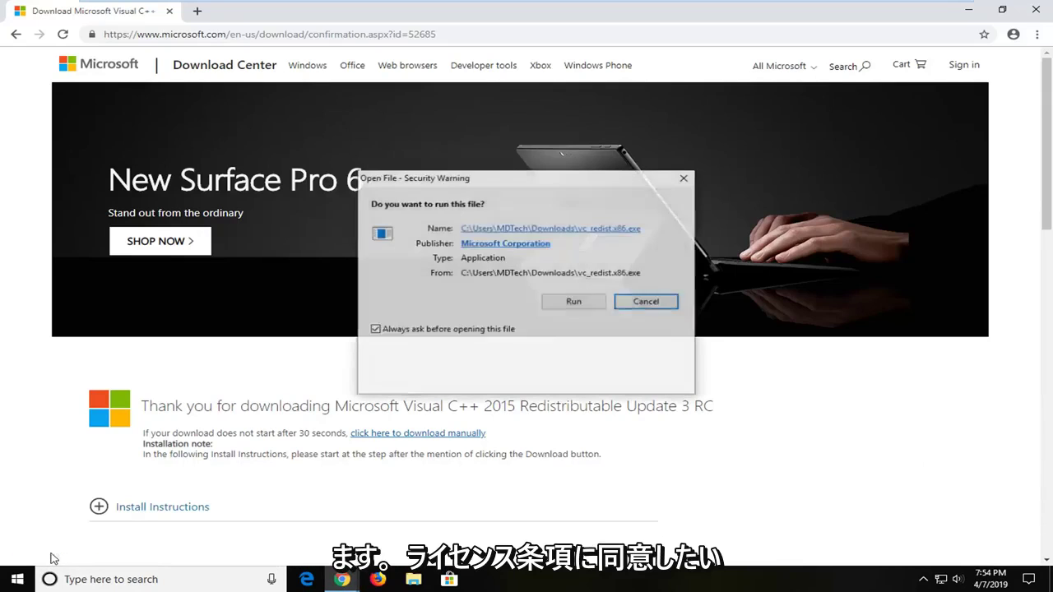
click(967, 11)
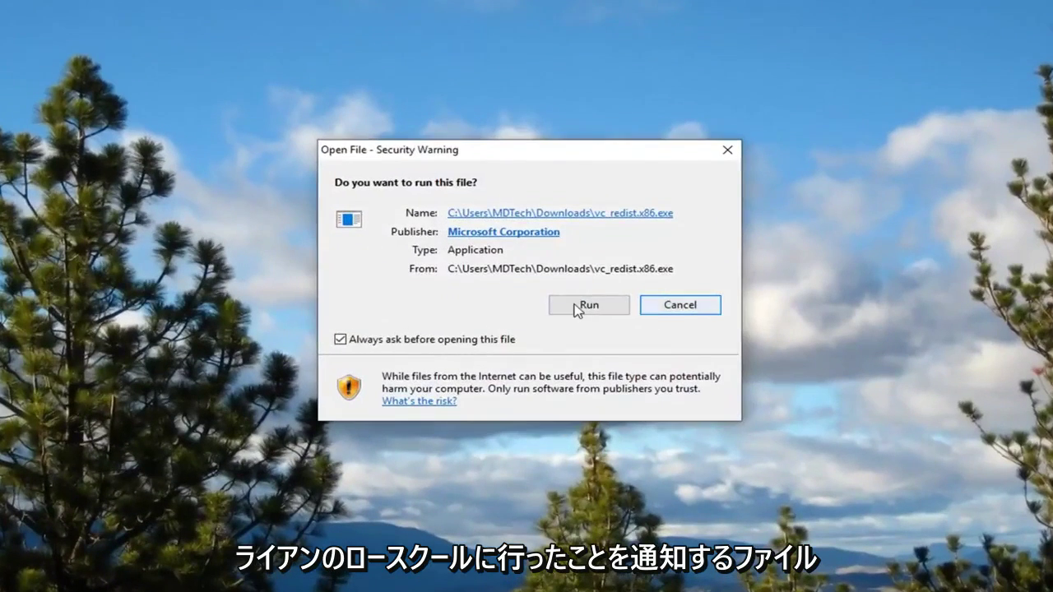
click(584, 305)
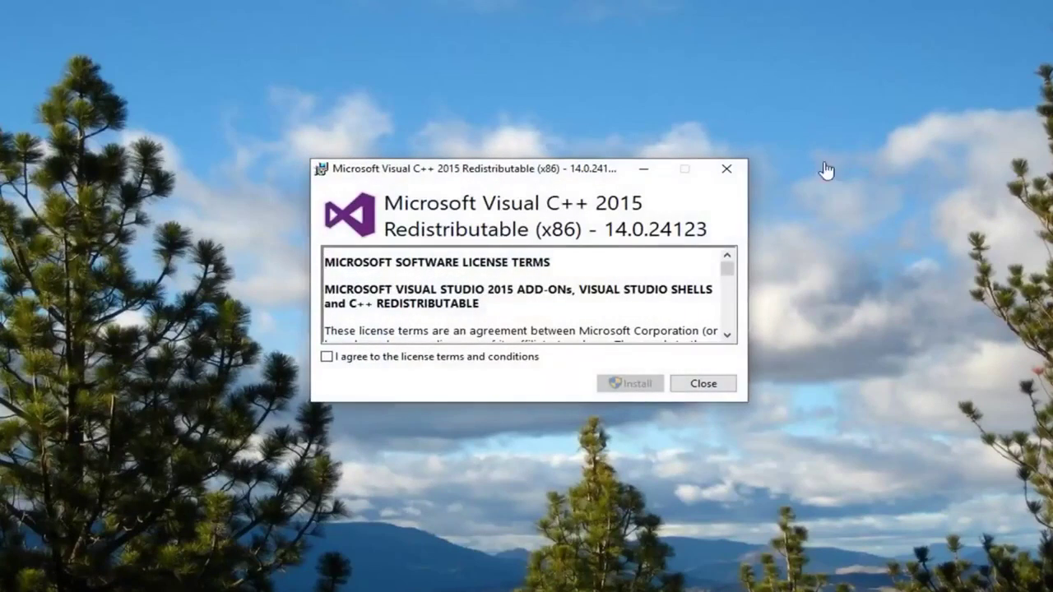
click(409, 360)
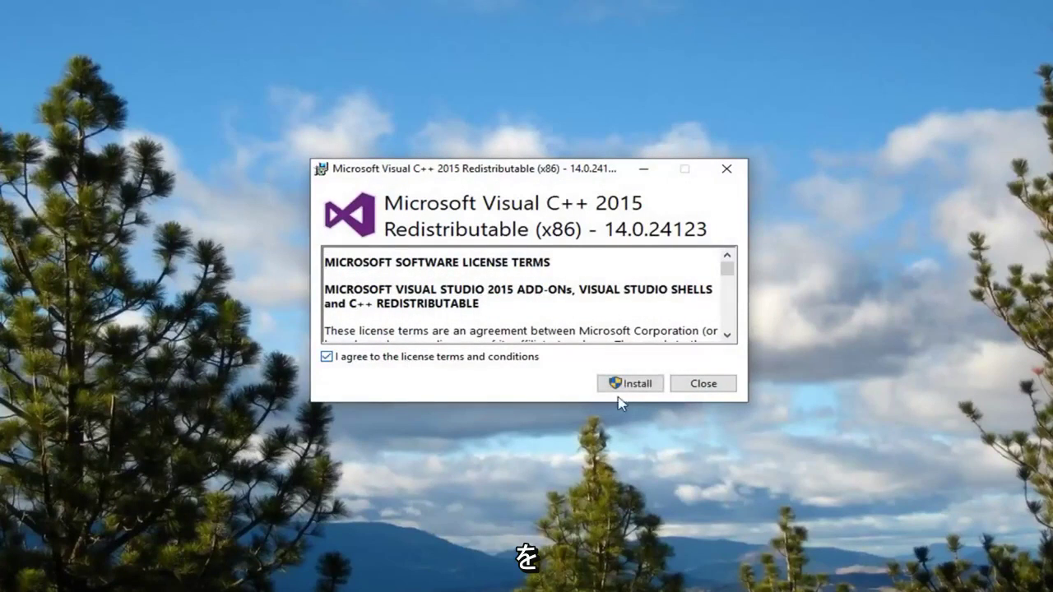
click(625, 384)
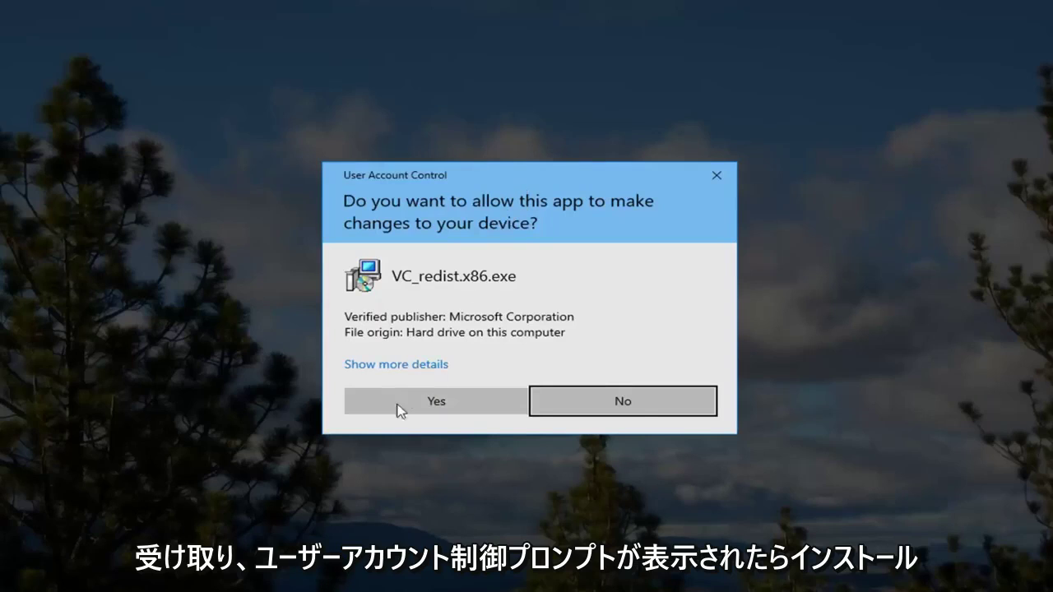
Step: Allow VC_redist.x86.exe to make changes in User Account Control
click(406, 409)
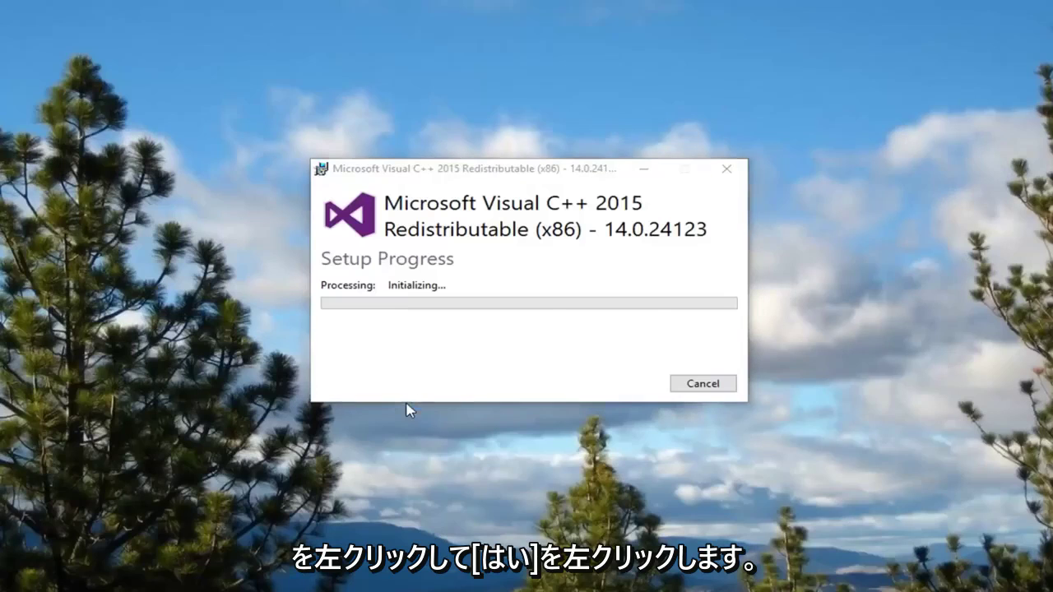